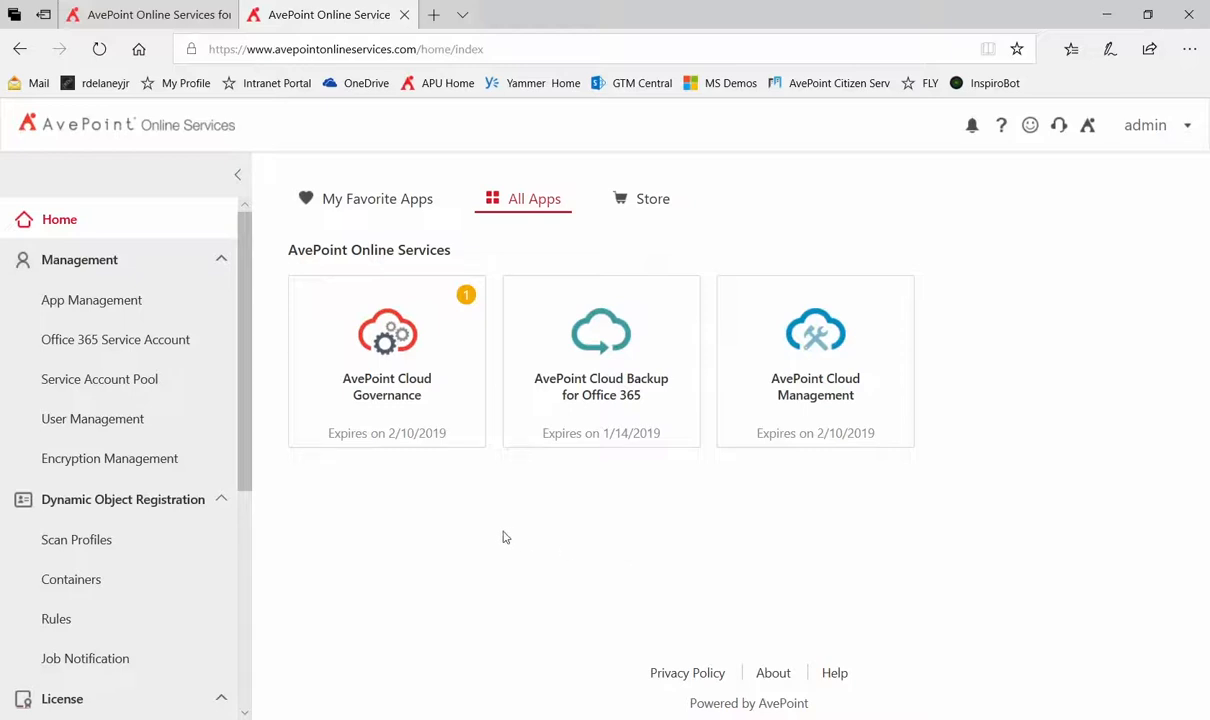
pyautogui.click(93, 546)
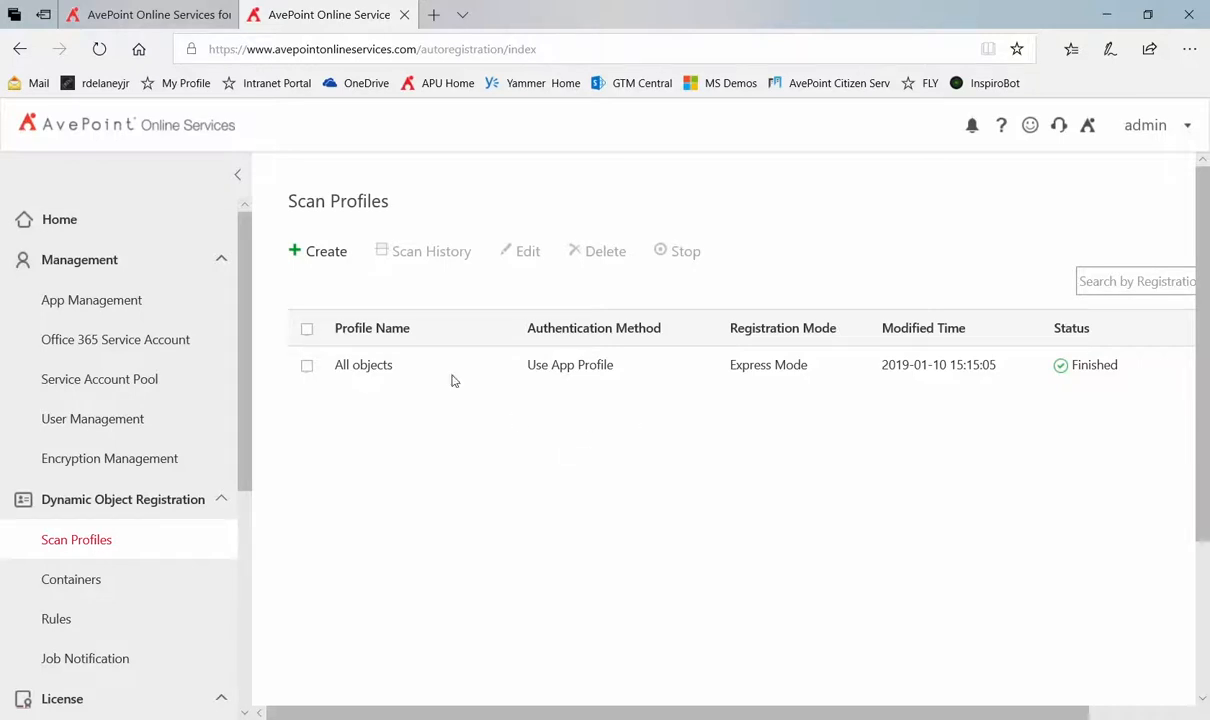
pyautogui.click(325, 256)
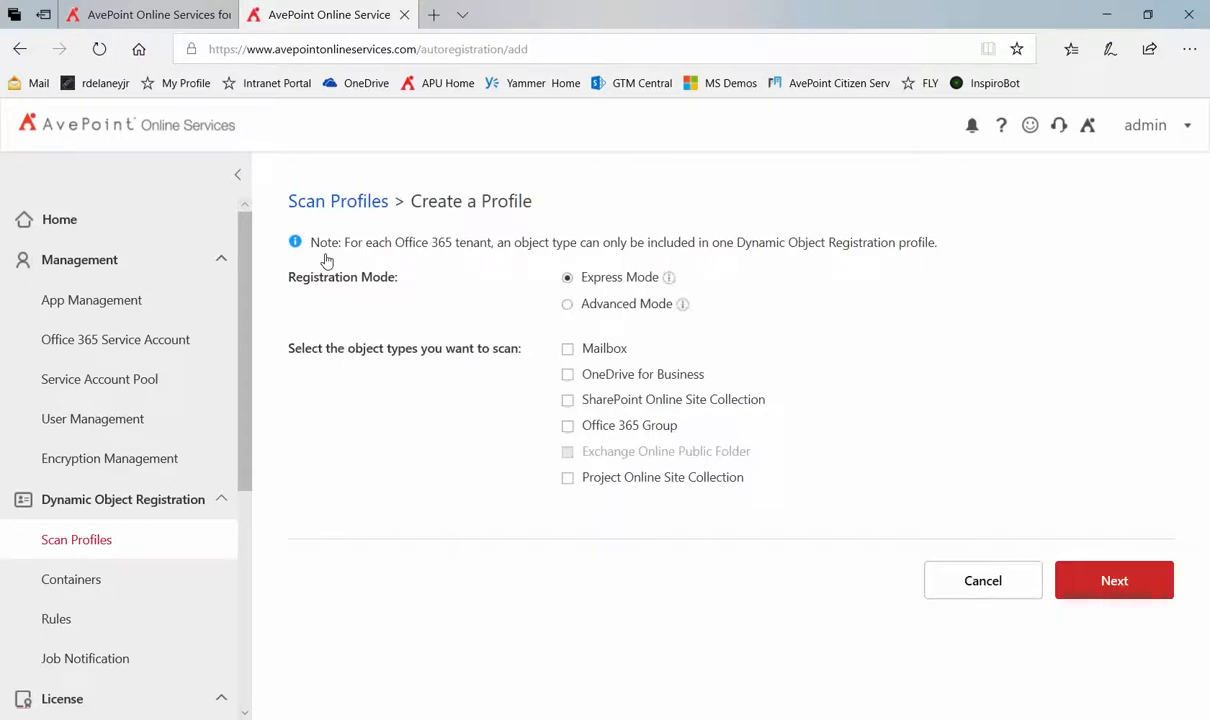
pyautogui.click(567, 305)
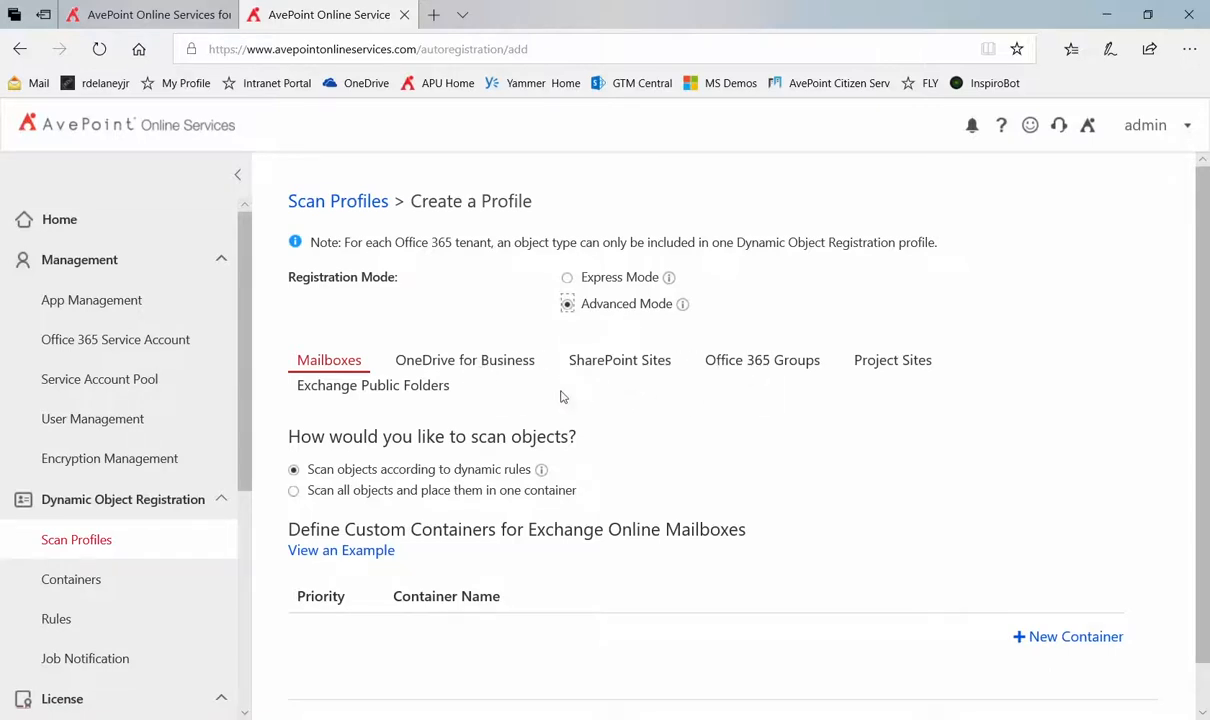
# Step: Open the Scan Profiles list and check which object types the existing All objects profile scans, leaving it without saving
pyautogui.click(84, 541)
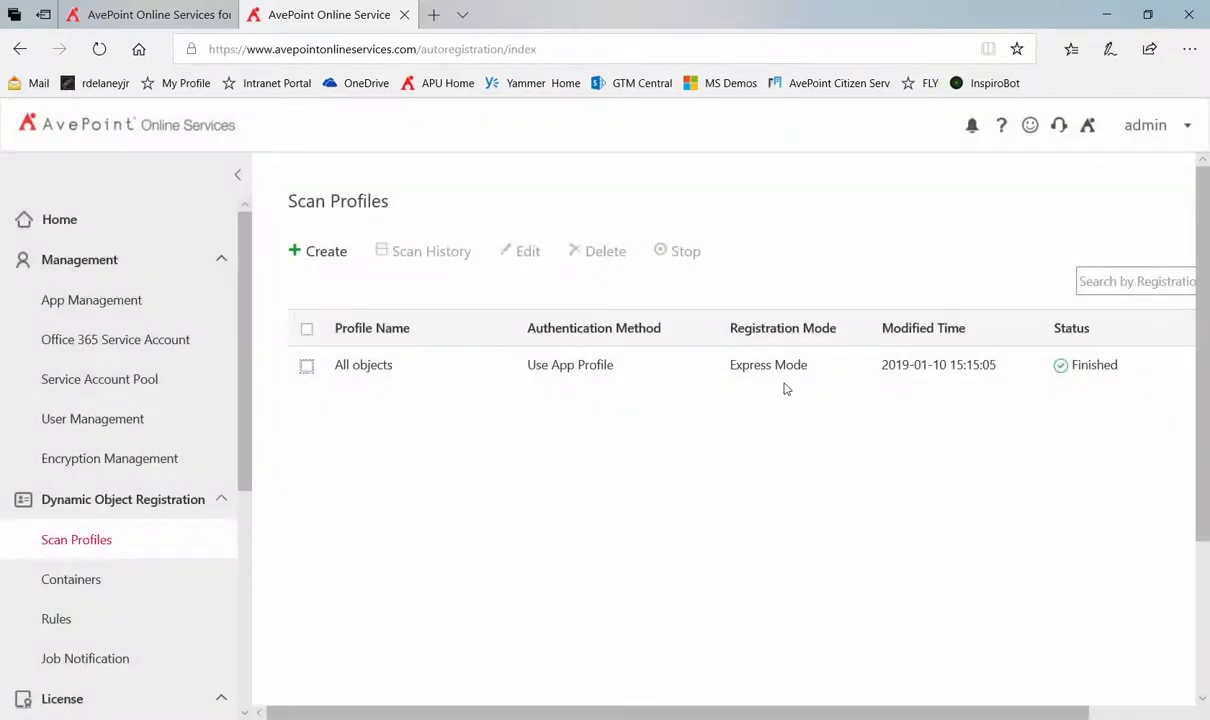
pyautogui.click(306, 367)
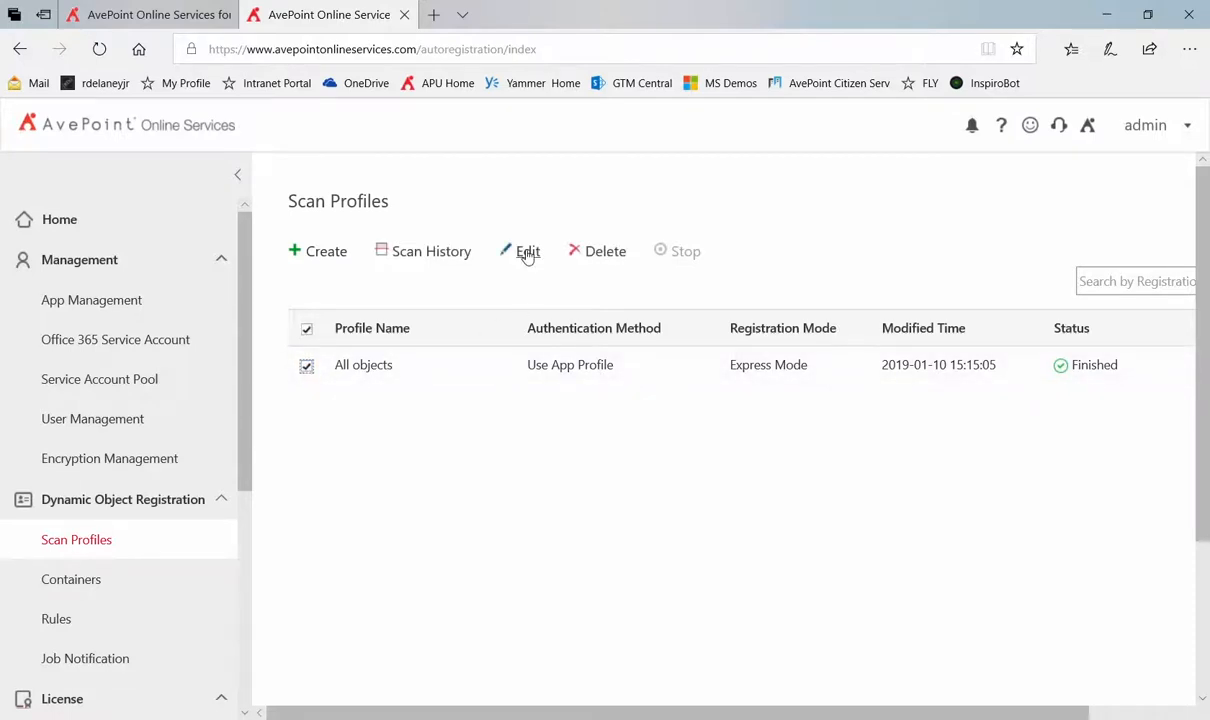
pyautogui.click(527, 253)
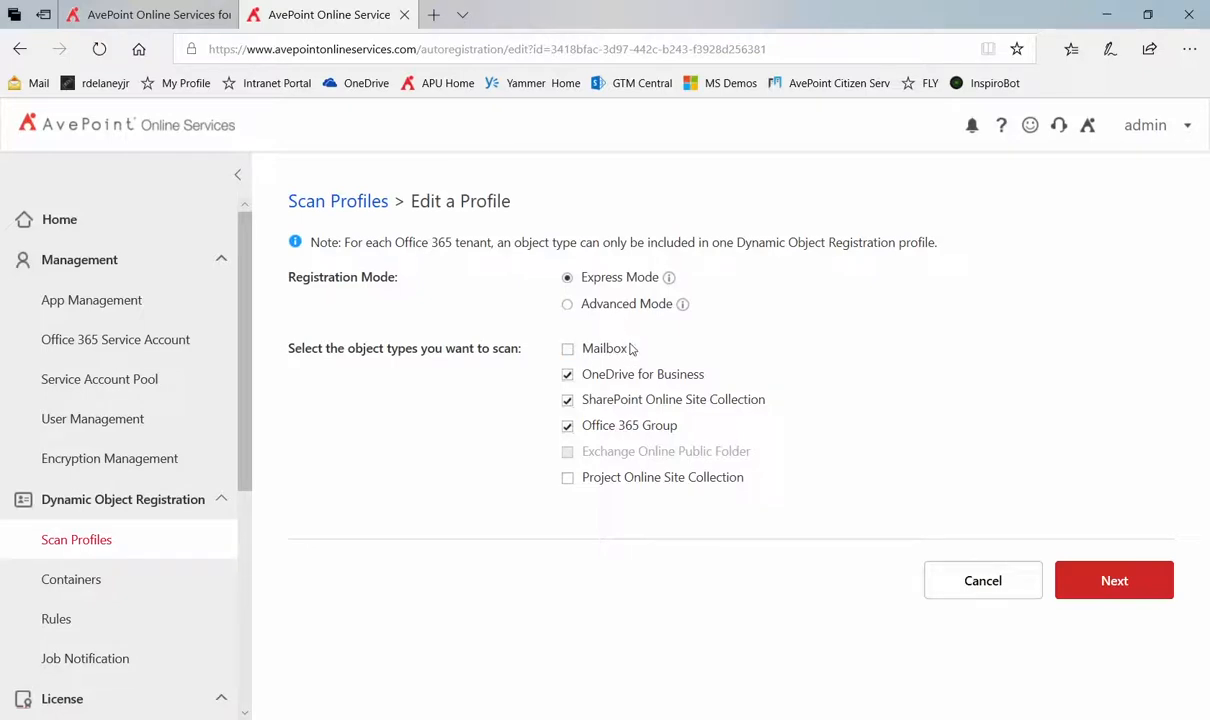
pyautogui.click(983, 582)
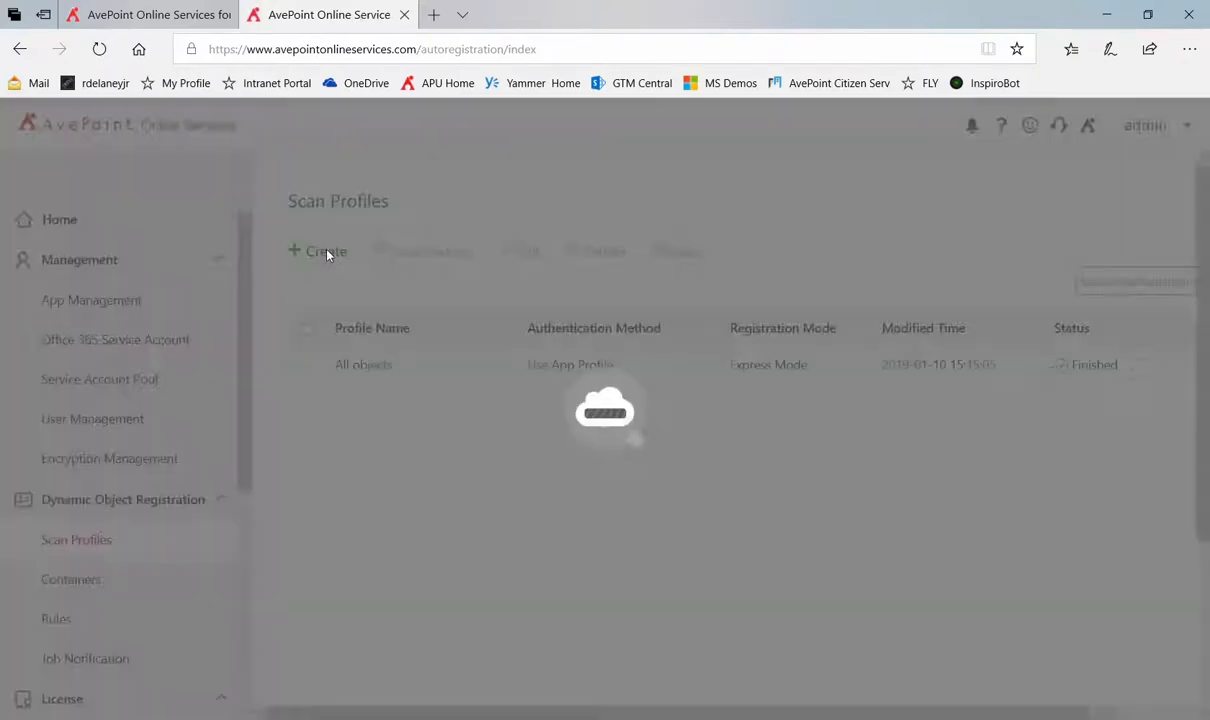
# Step: Start a new scan profile in Advanced Mode and review the scan options for each object type, ending on Mailboxes
pyautogui.click(325, 252)
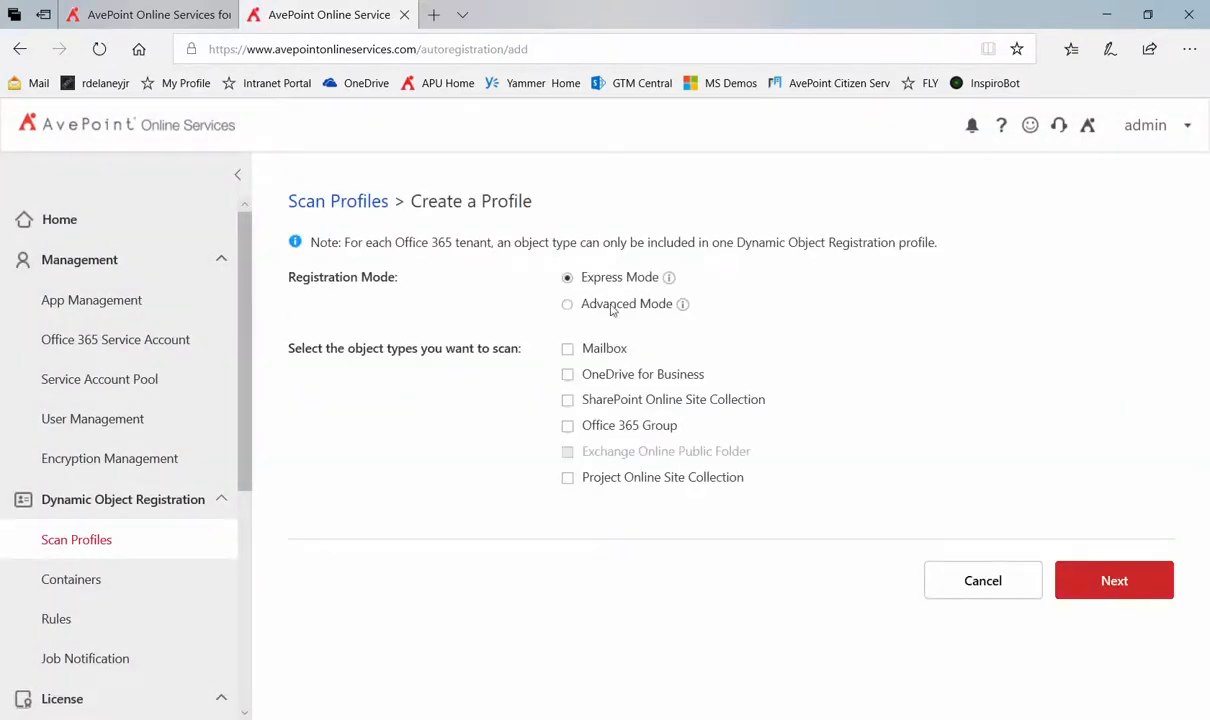
pyautogui.click(612, 307)
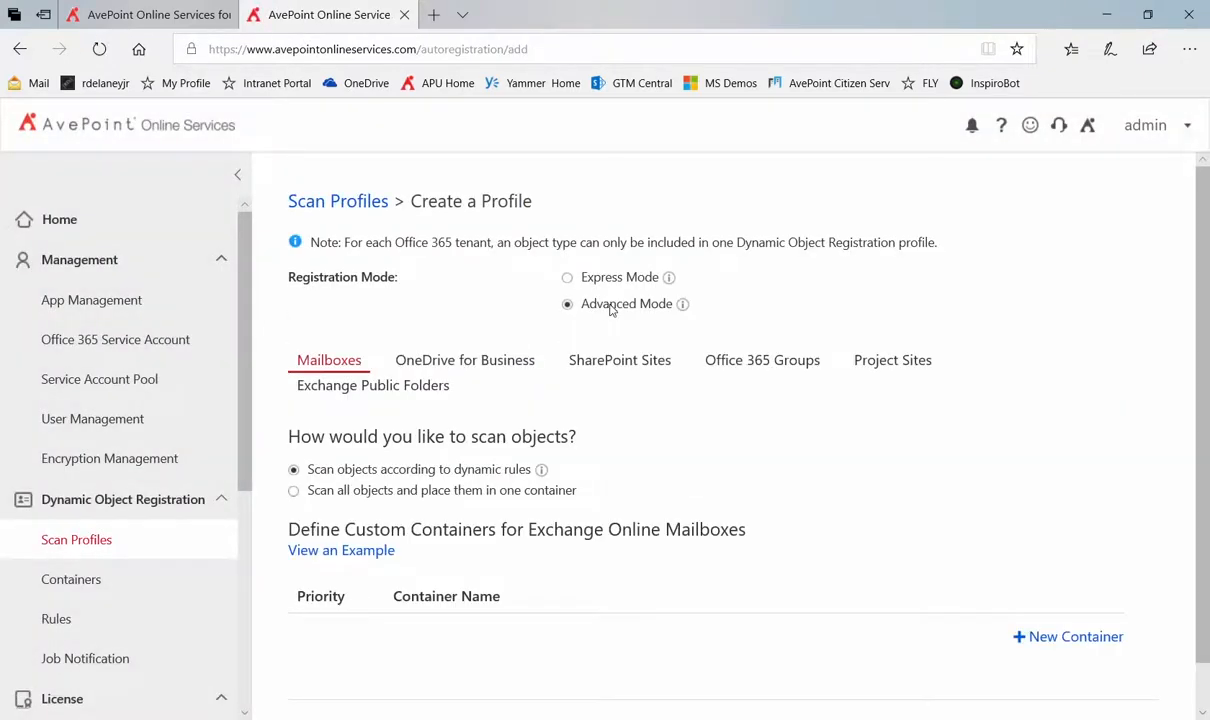
pyautogui.click(438, 356)
pyautogui.click(582, 364)
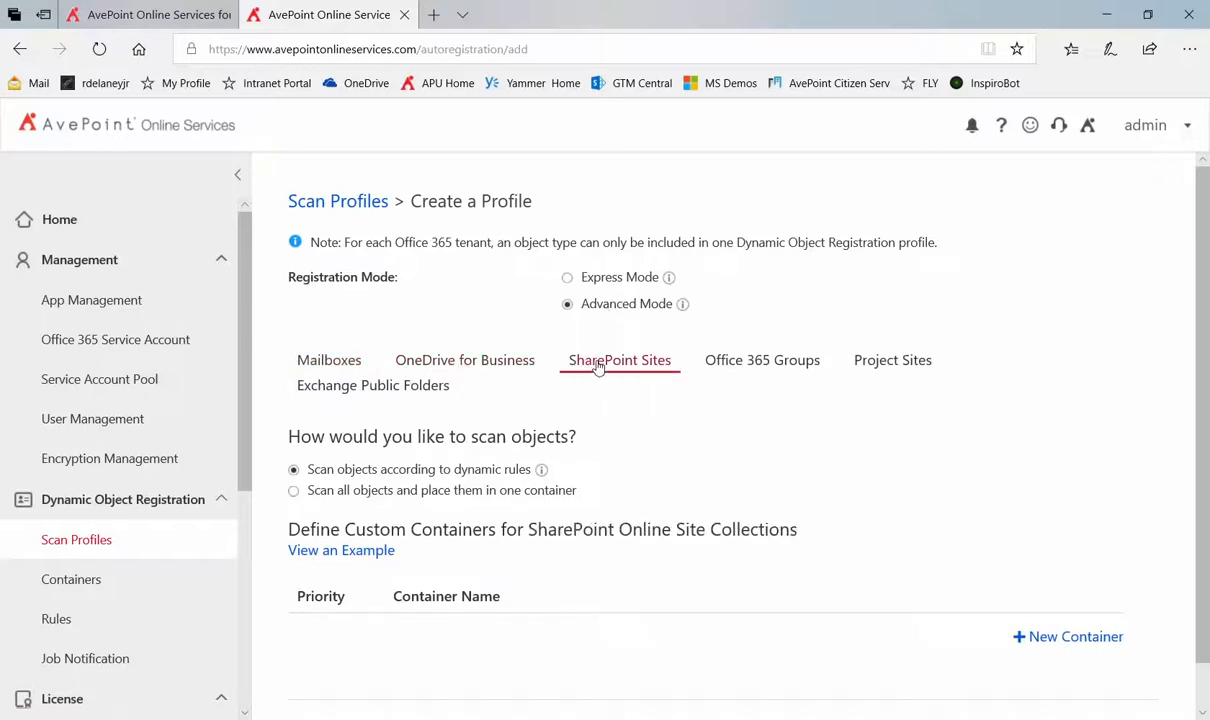
pyautogui.click(740, 362)
pyautogui.click(886, 364)
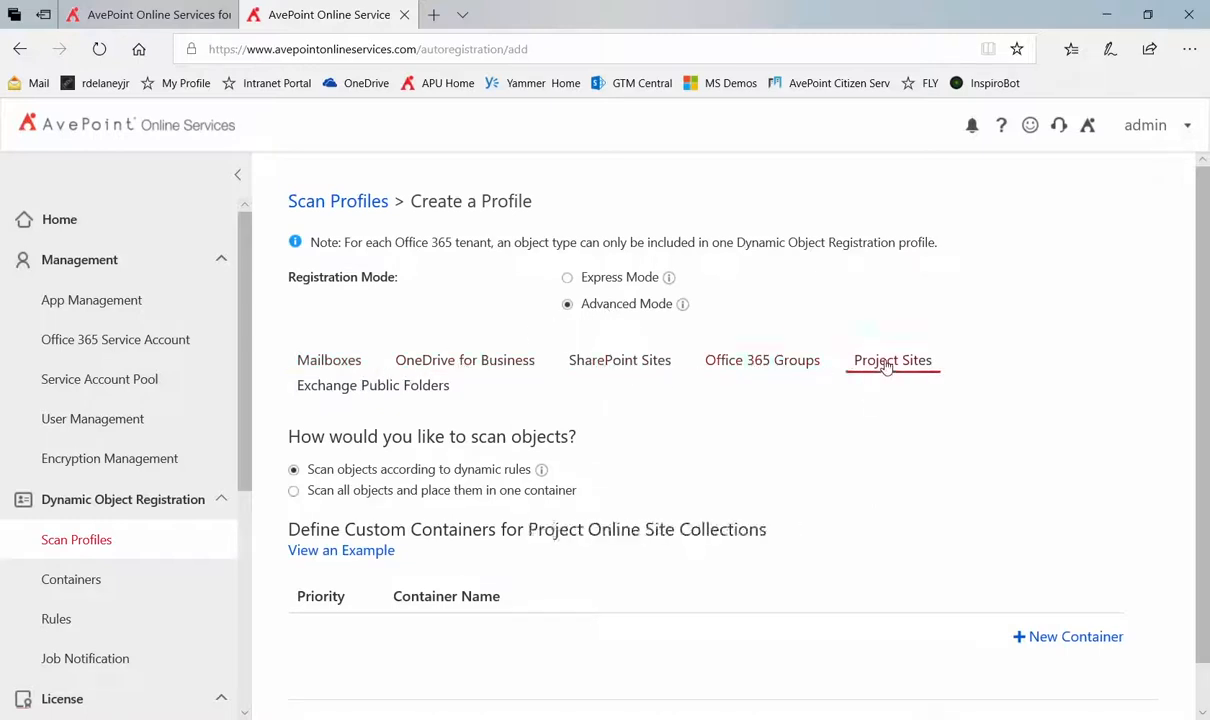
pyautogui.click(440, 388)
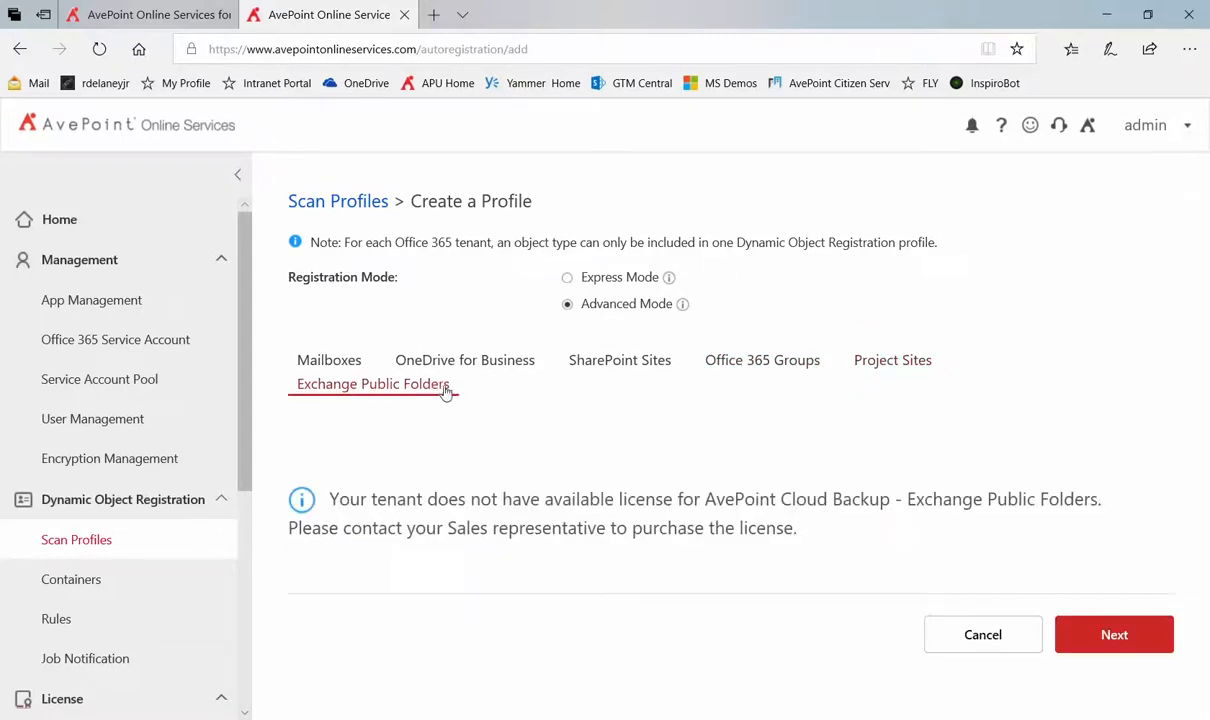
pyautogui.click(768, 366)
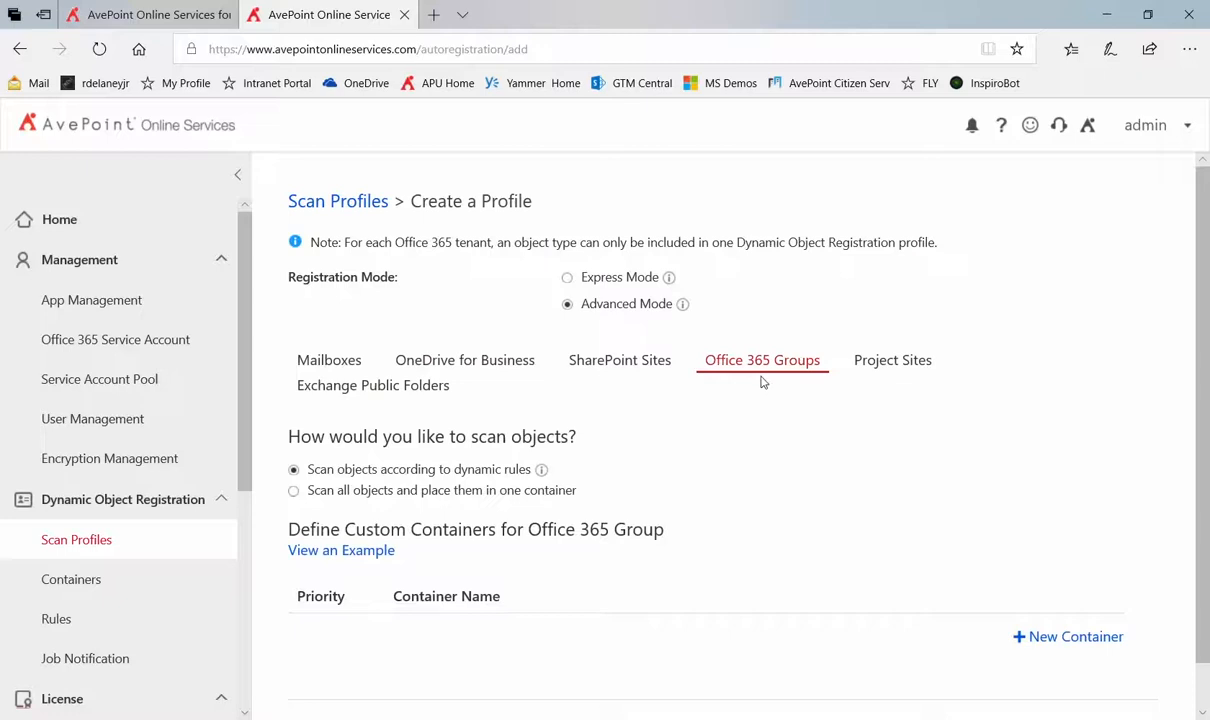
pyautogui.click(338, 366)
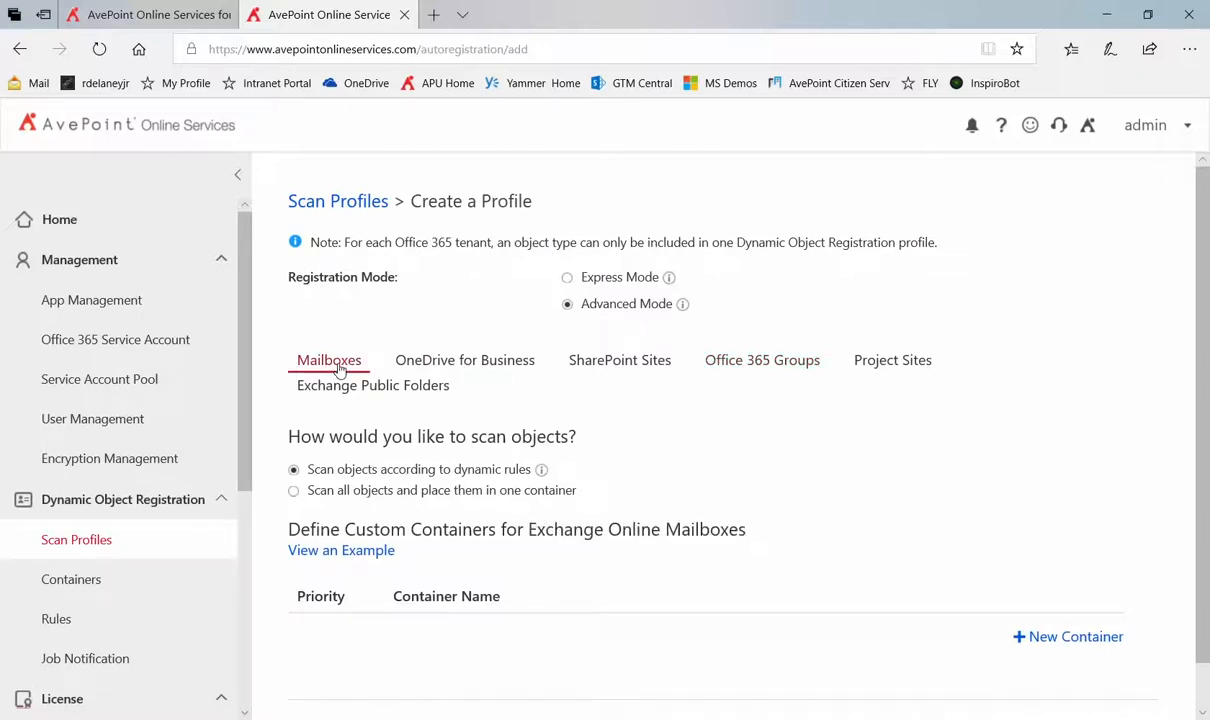
# Step: Add a mailbox container named Sales with a rule named Sales Mailboxes
pyautogui.scroll(-1, 583, 424)
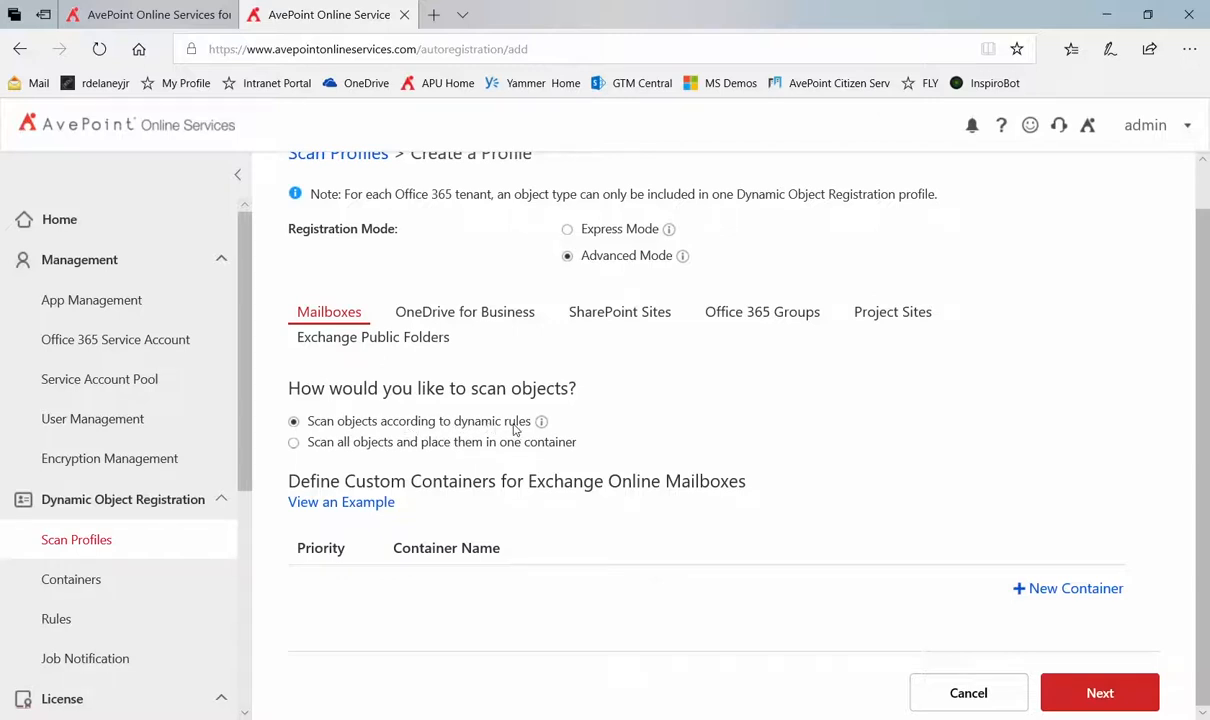
pyautogui.click(1040, 588)
pyautogui.scroll(-2, 784, 541)
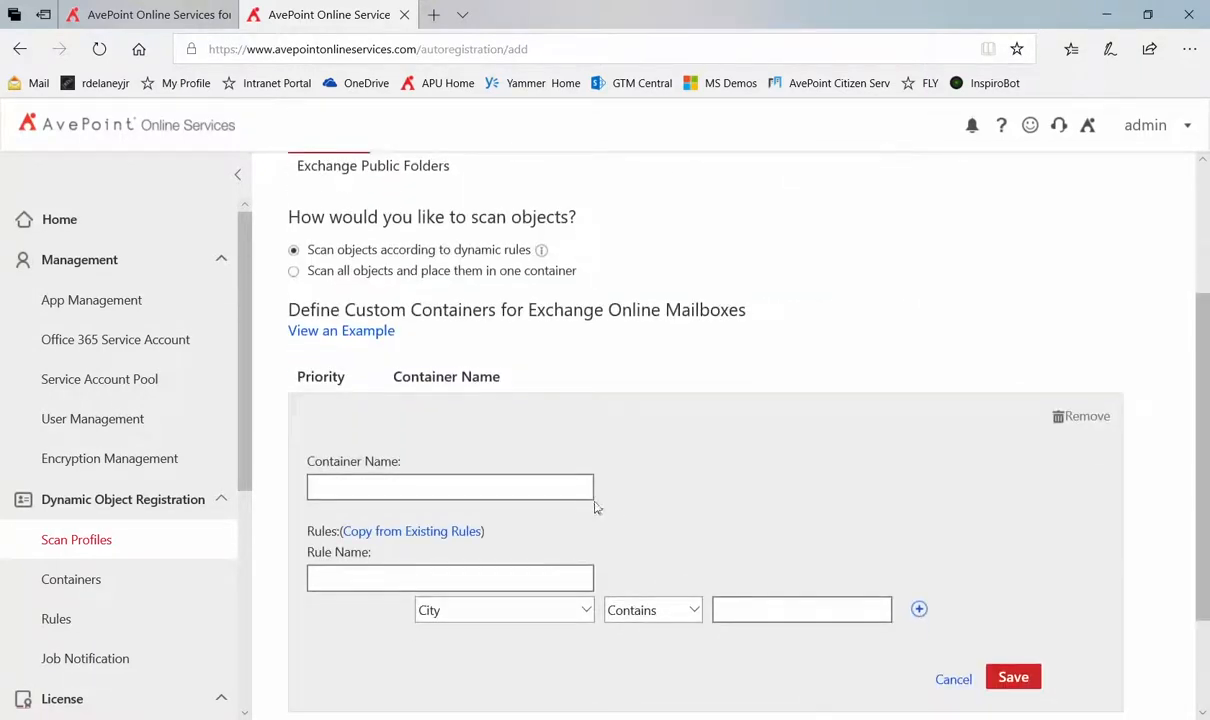
pyautogui.click(554, 484)
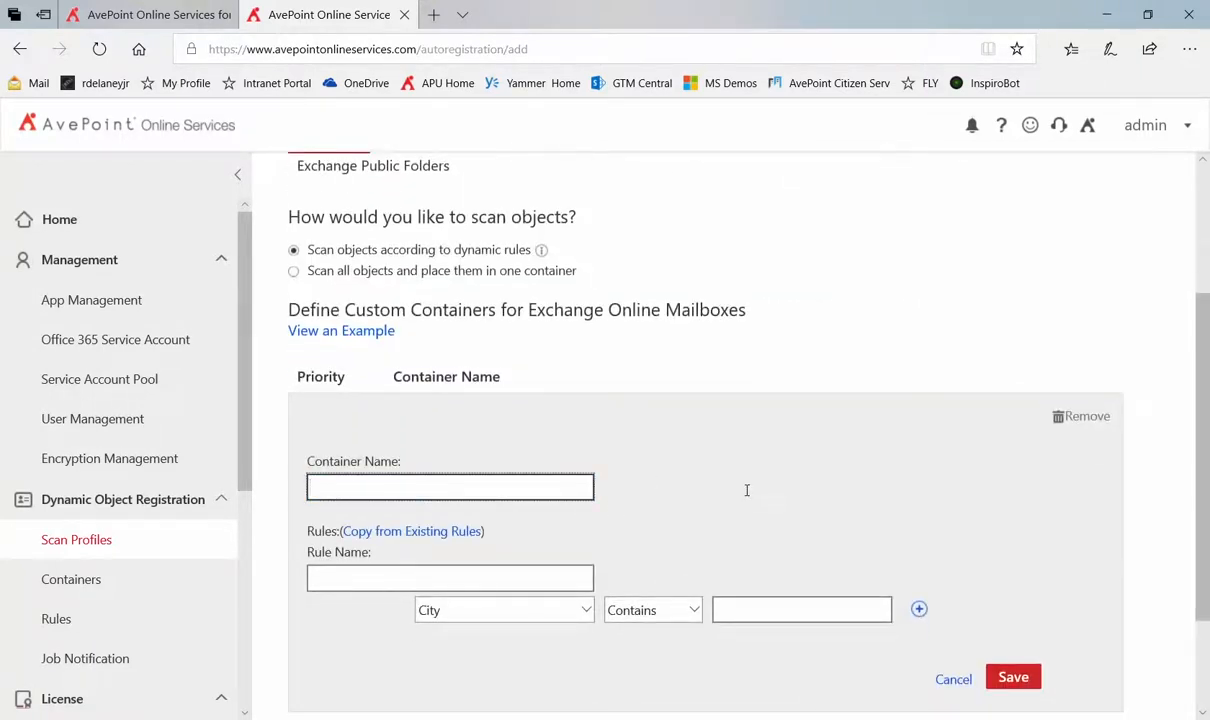
pyautogui.write('Sales')
pyautogui.press('Tab')
pyautogui.scroll(-1, 700, 525)
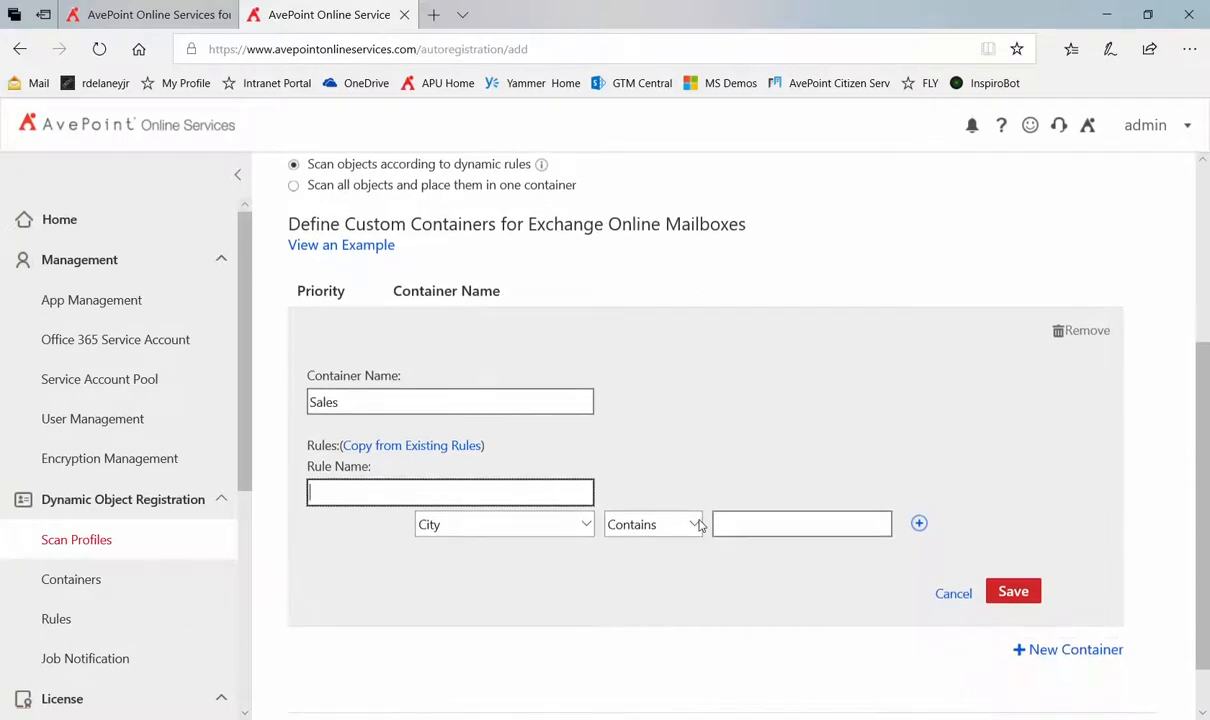
pyautogui.write('Sales Mailboxes')
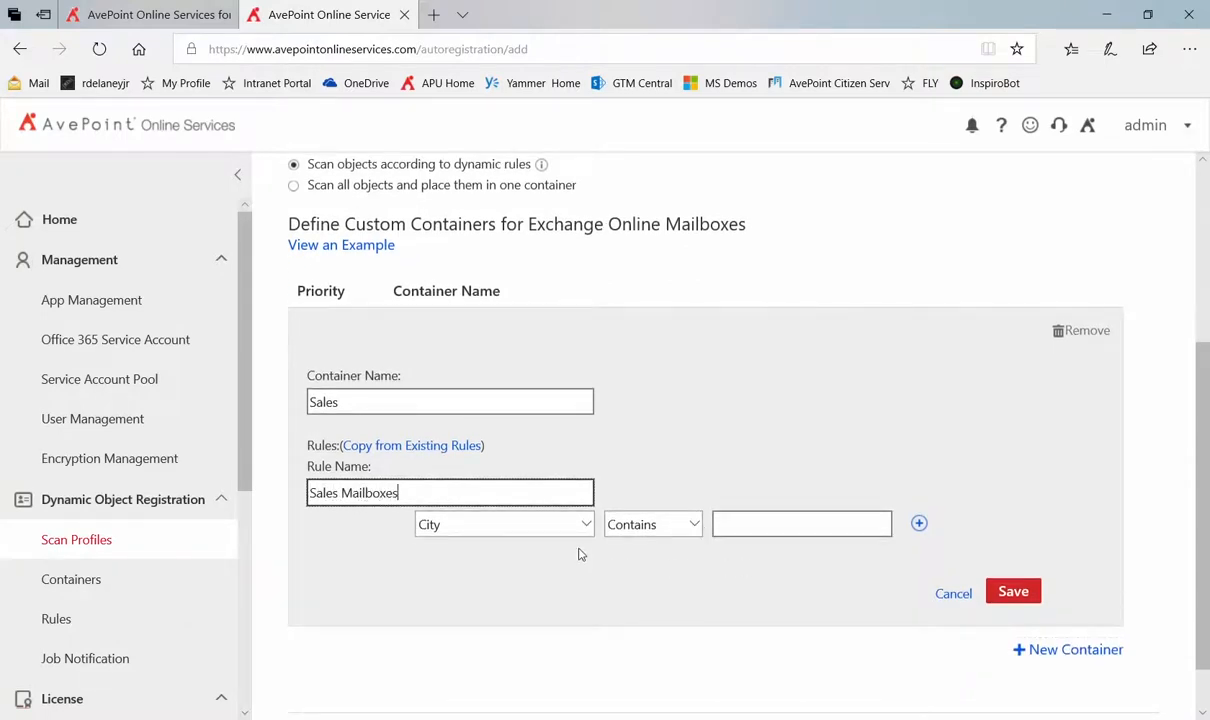
# Step: Set the Sales Mailboxes rule condition to Department Equals Sales and save the container
pyautogui.click(584, 530)
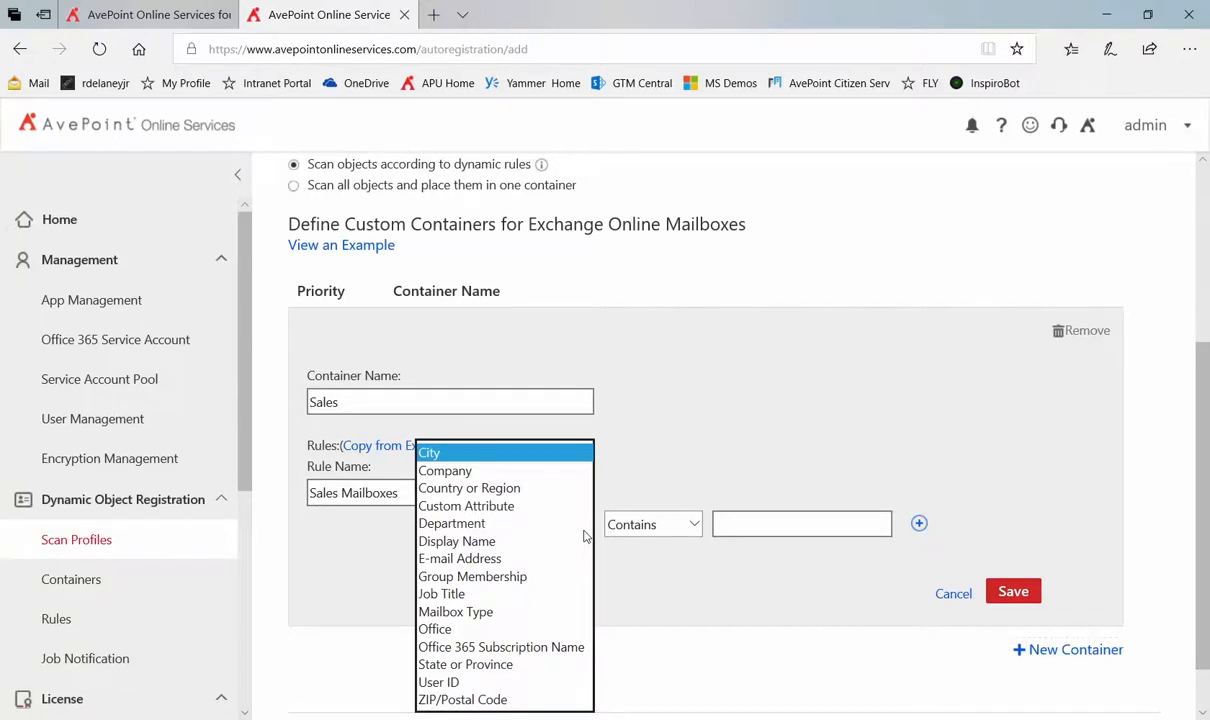
pyautogui.click(508, 527)
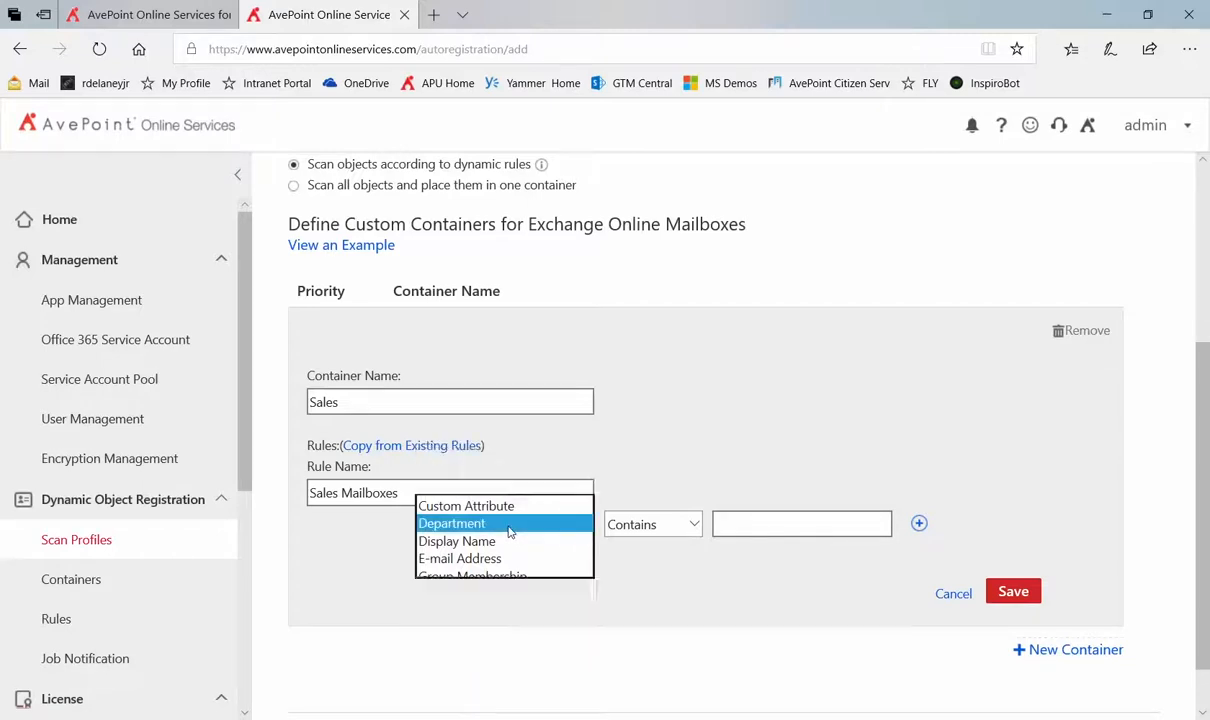
pyautogui.click(695, 530)
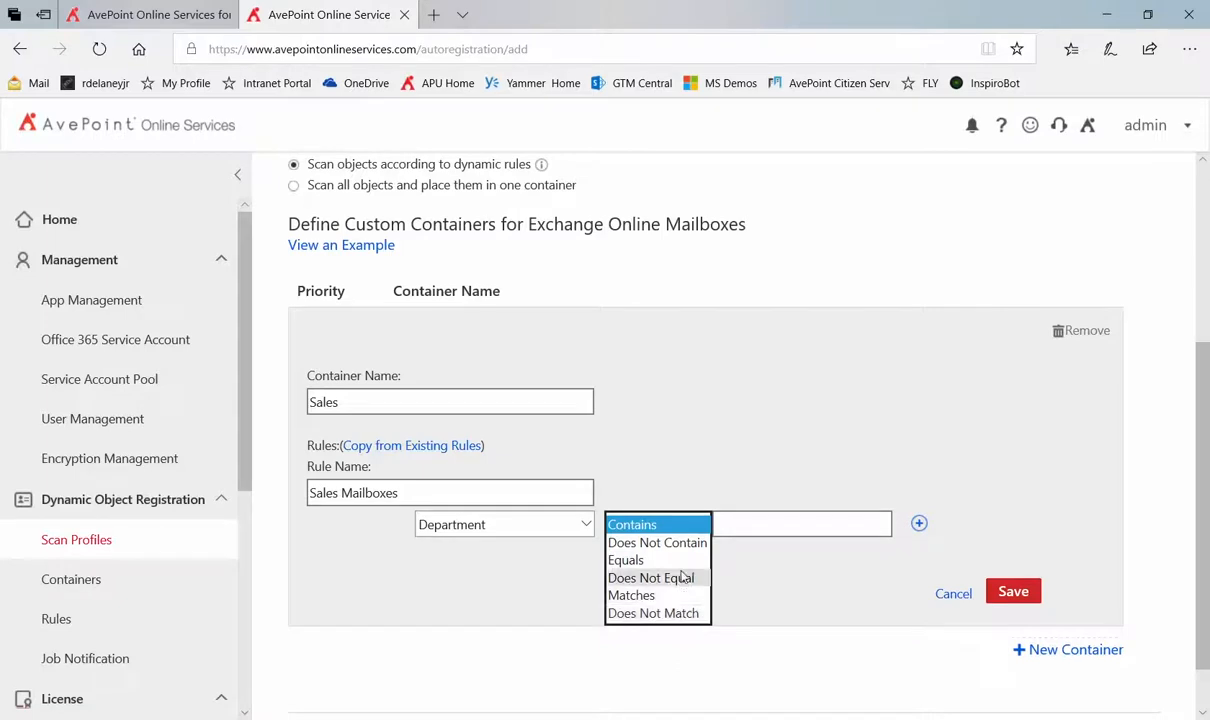
pyautogui.click(683, 562)
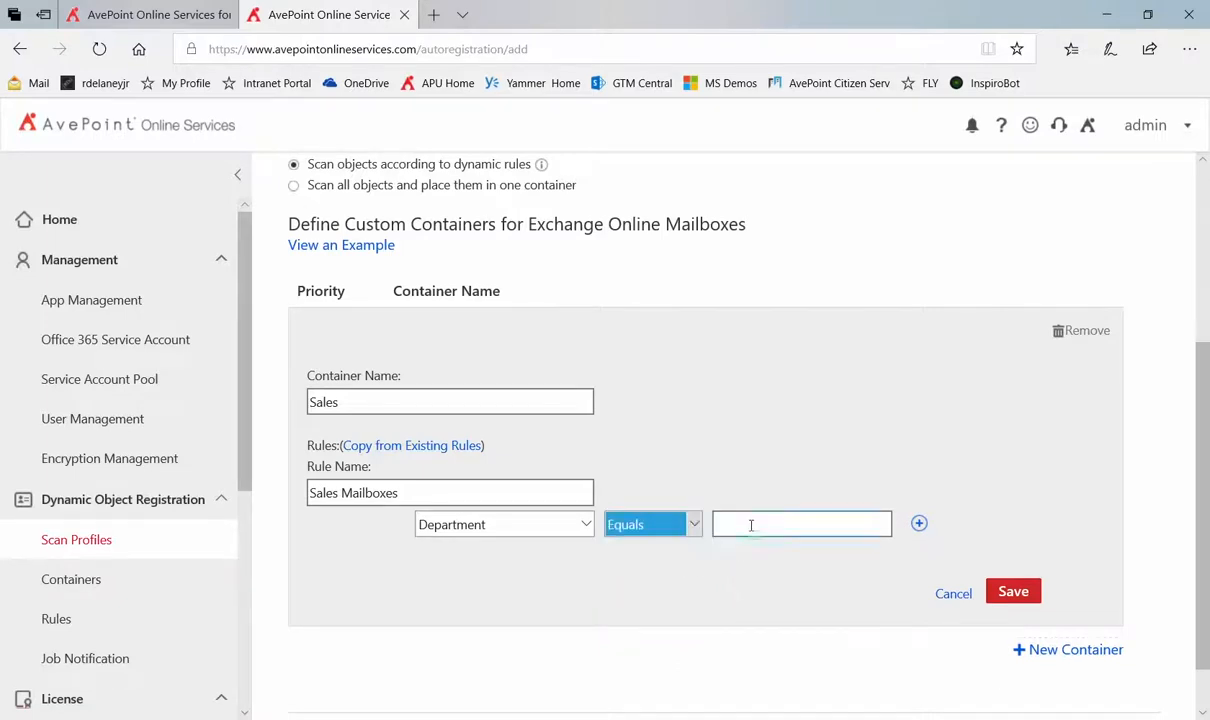
pyautogui.click(751, 525)
pyautogui.write('Sales')
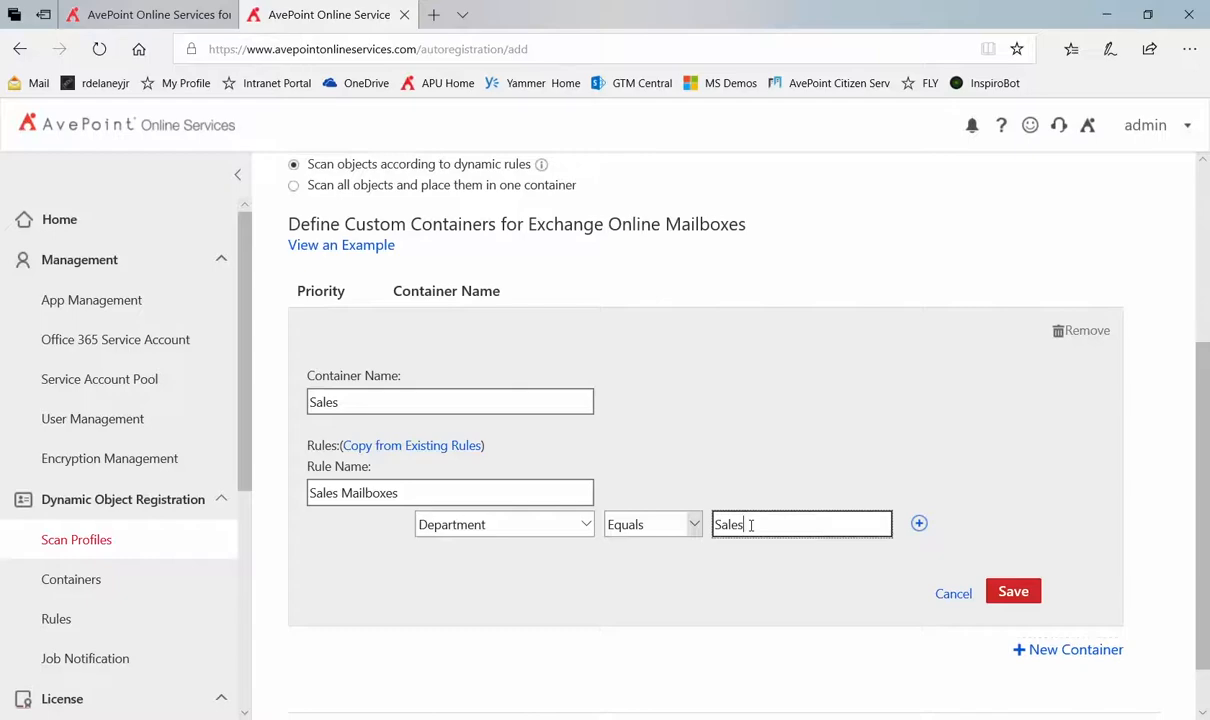
pyautogui.click(1013, 598)
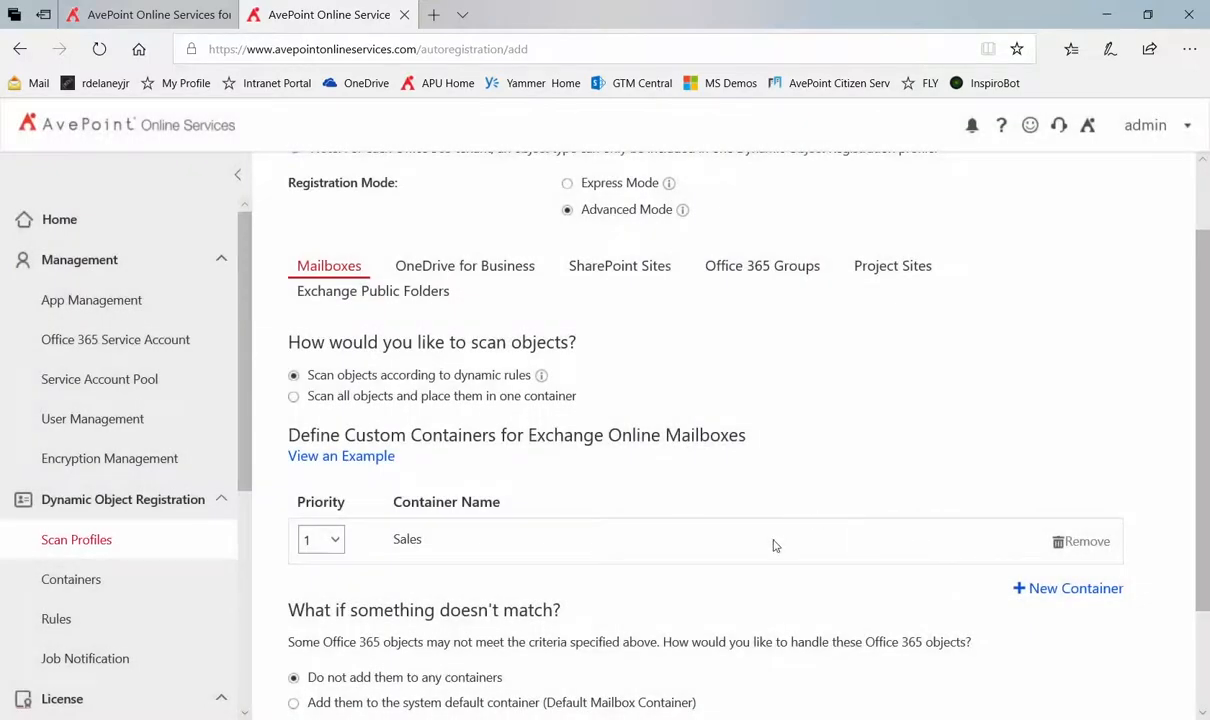
# Step: Proceed to the profile settings and name the profile Sales Mailboxes, with the description "Find only mailboxes for people in Sales."
pyautogui.scroll(-2, 790, 555)
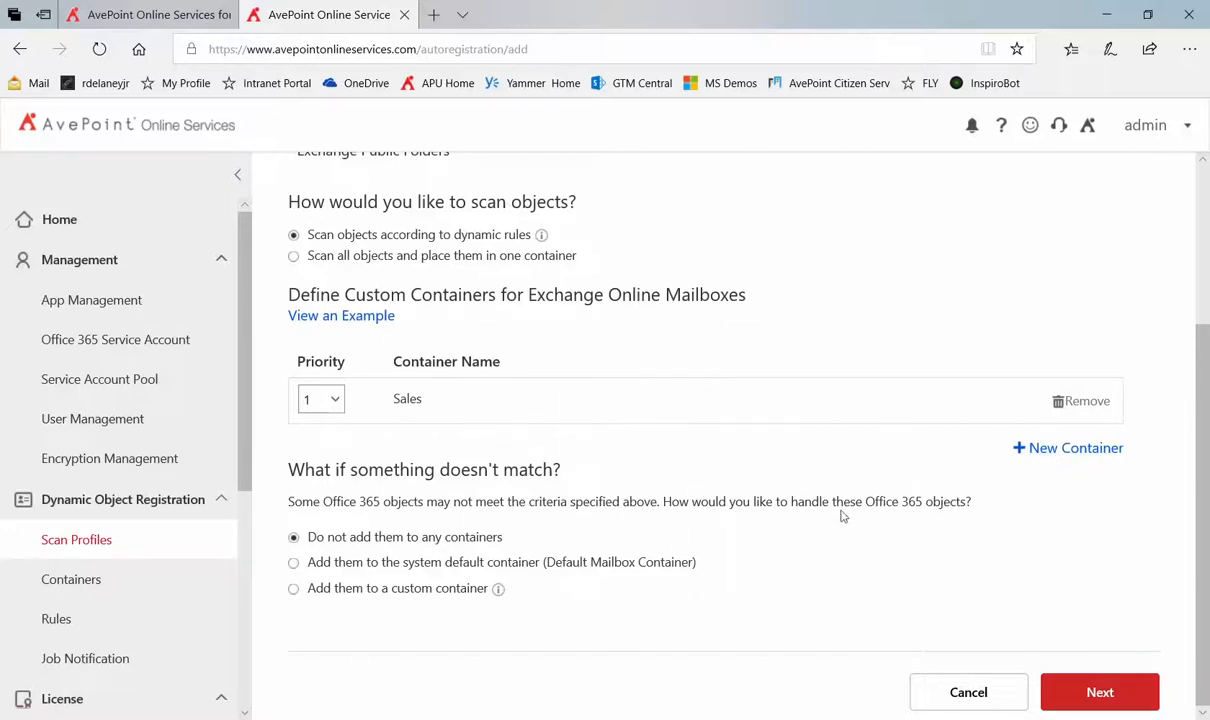
pyautogui.click(1096, 701)
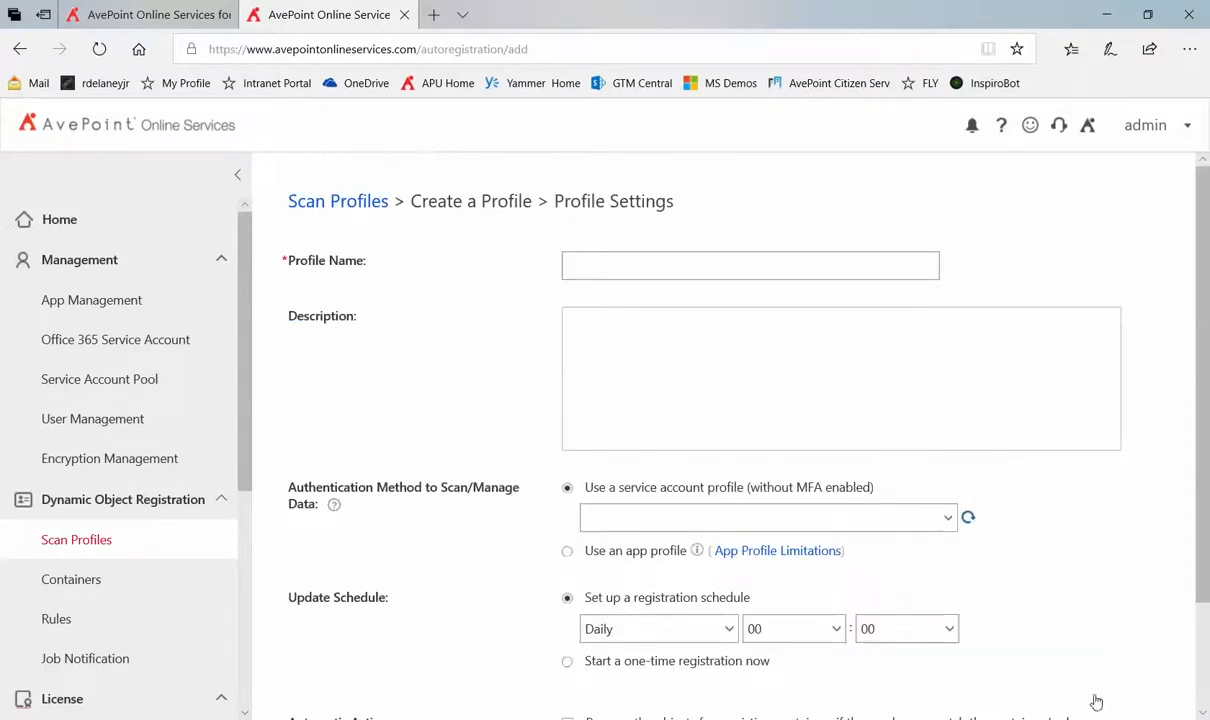
pyautogui.click(689, 263)
pyautogui.write('Sale Mail')
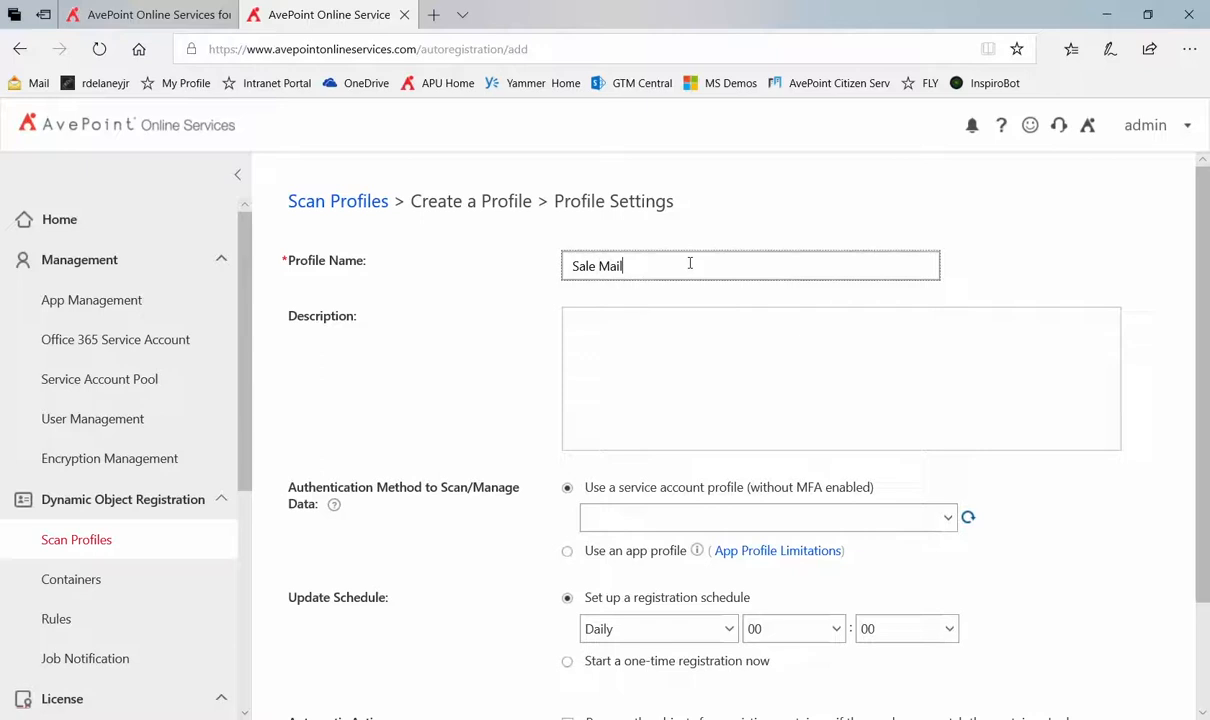
pyautogui.write('boxes Rule')
pyautogui.click(664, 337)
pyautogui.write('Find only')
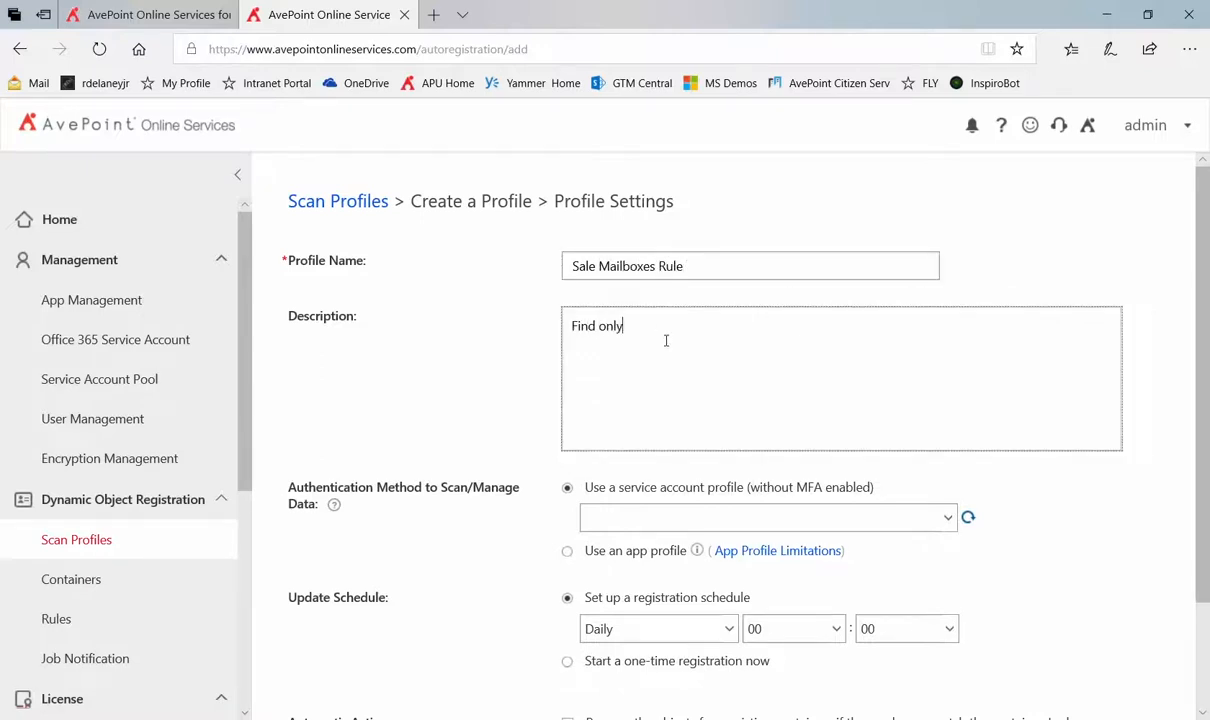
pyautogui.write(' mailboxes for people in Sales.')
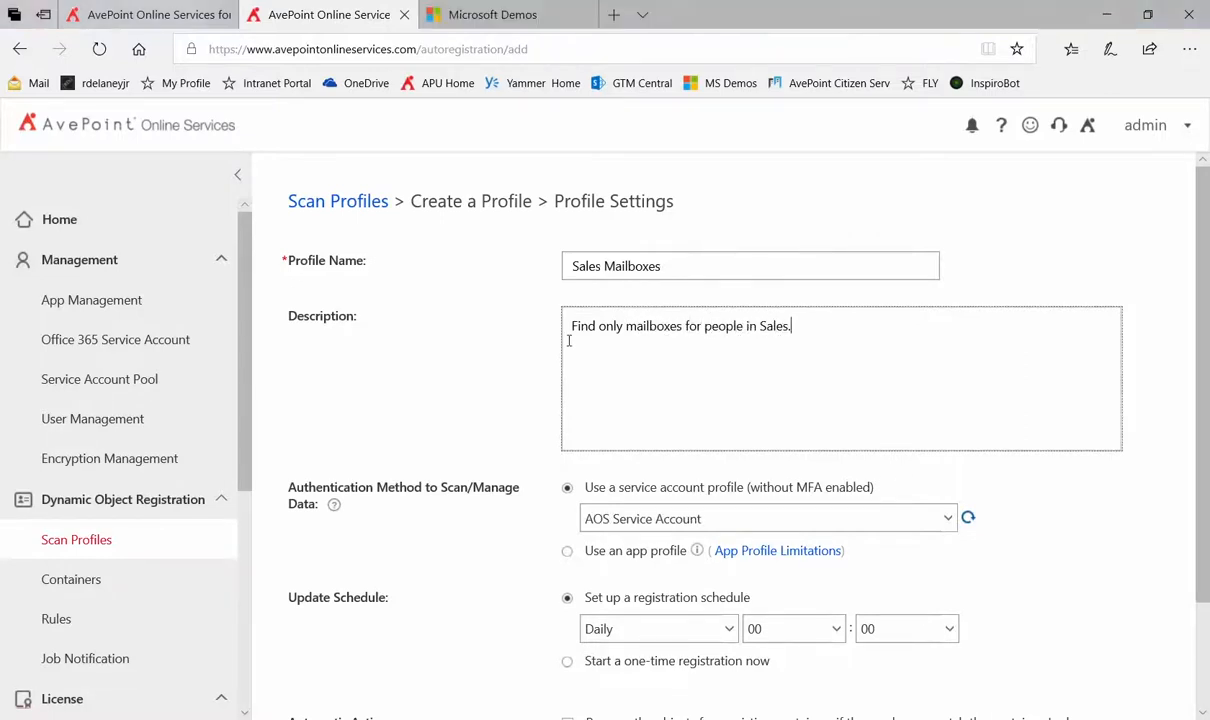
# Step: Examine the frequency and start hour options available for the registration schedule without changing them
pyautogui.scroll(-3, 543, 350)
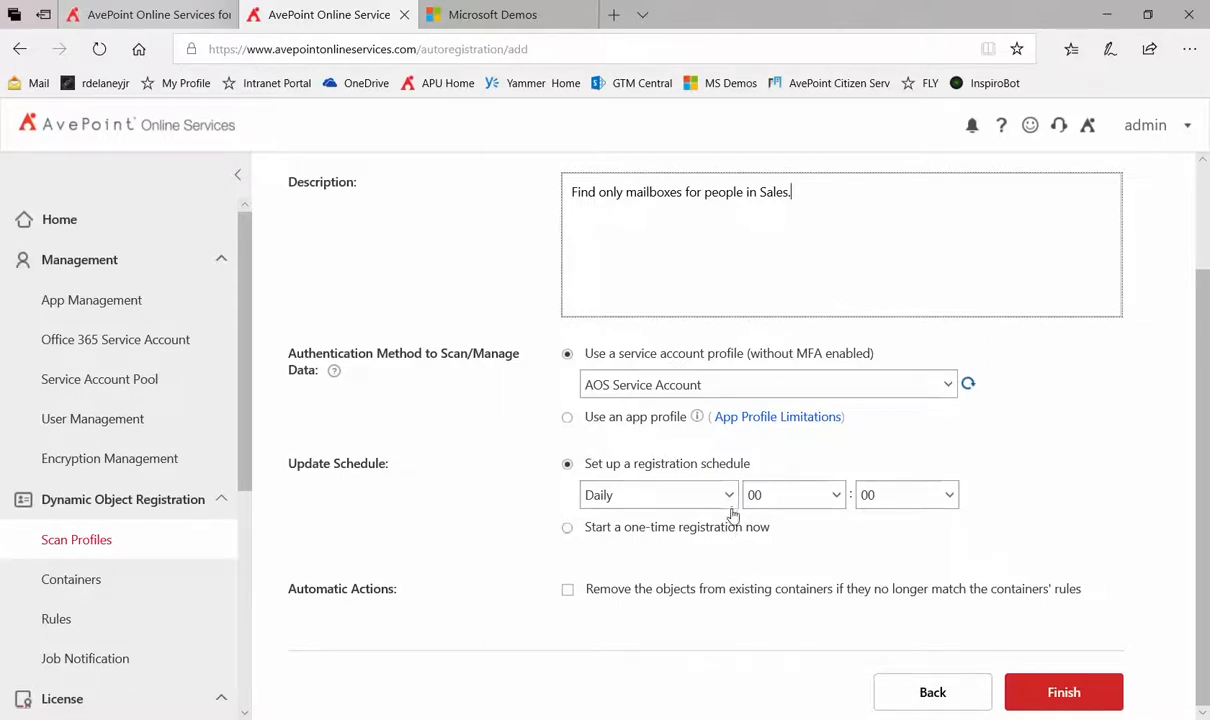
pyautogui.click(838, 500)
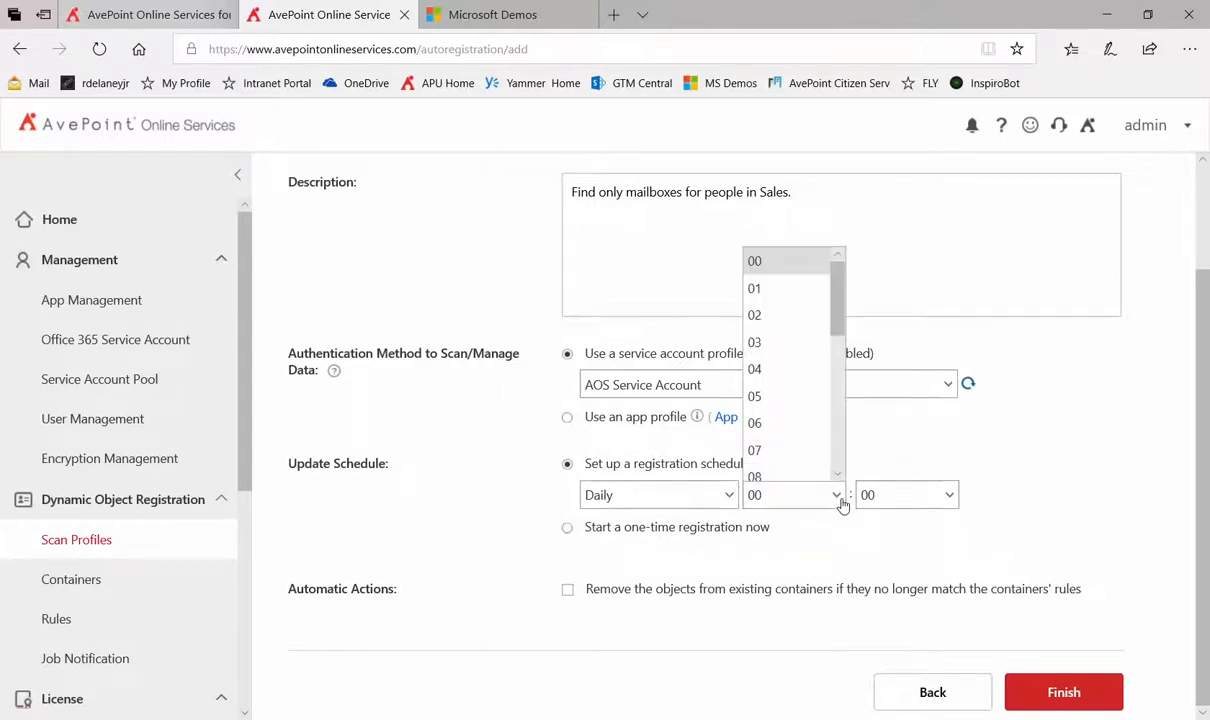
pyautogui.click(728, 495)
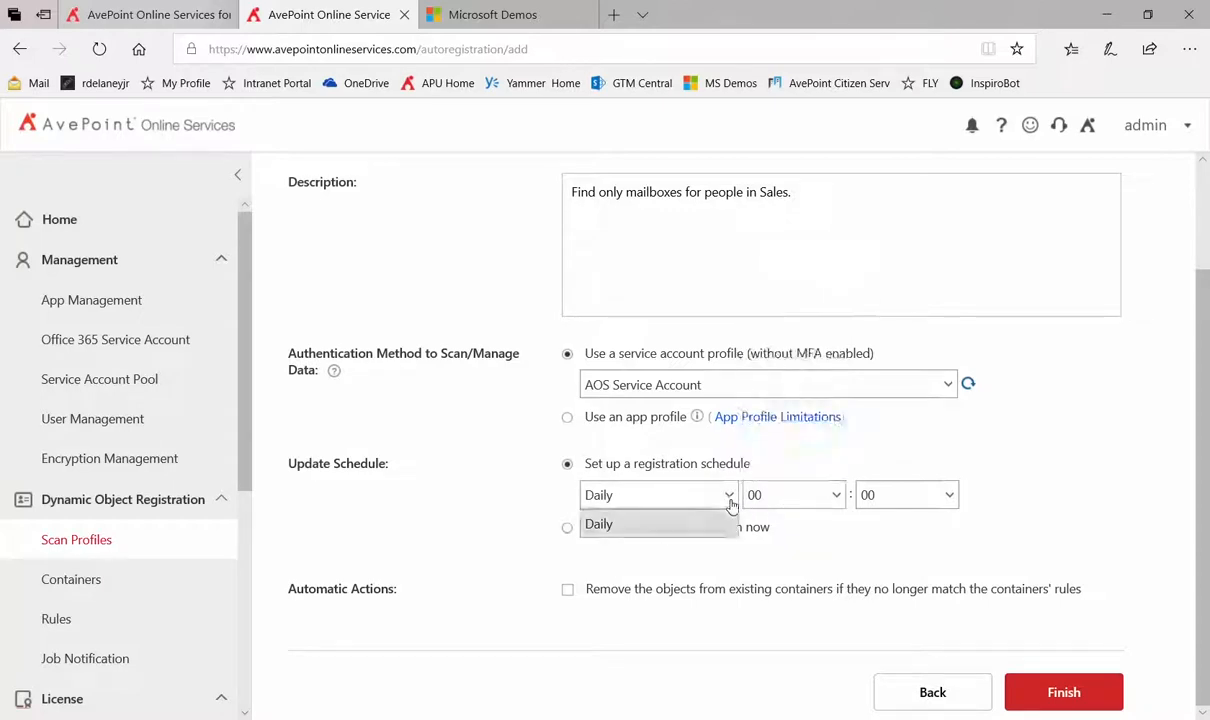
pyautogui.click(836, 497)
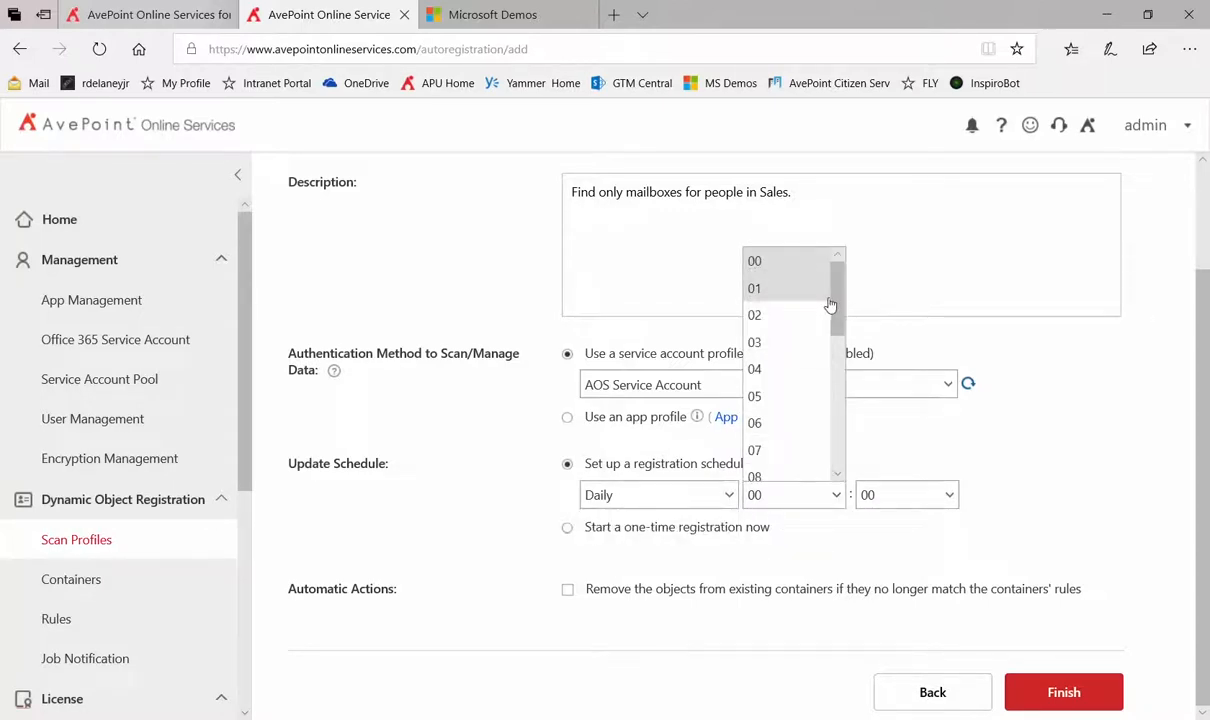
pyautogui.scroll(-3, 820, 398)
pyautogui.scroll(-2, 818, 440)
pyautogui.scroll(5, 824, 345)
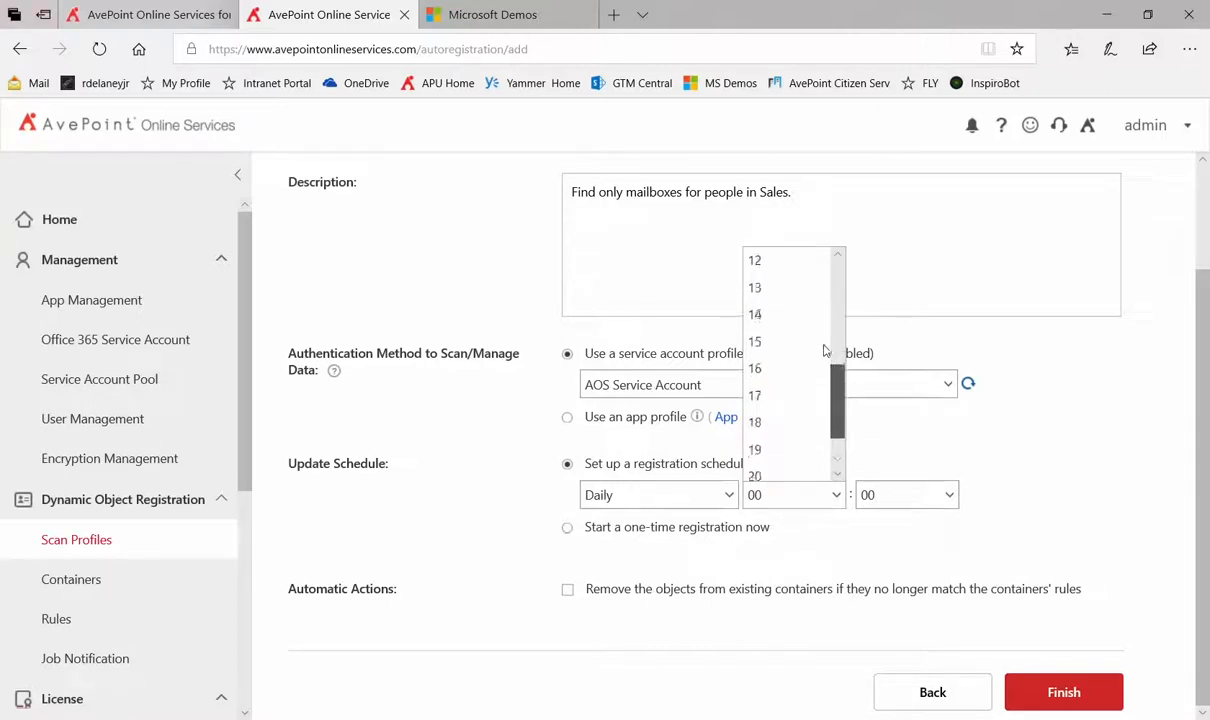
pyautogui.click(935, 452)
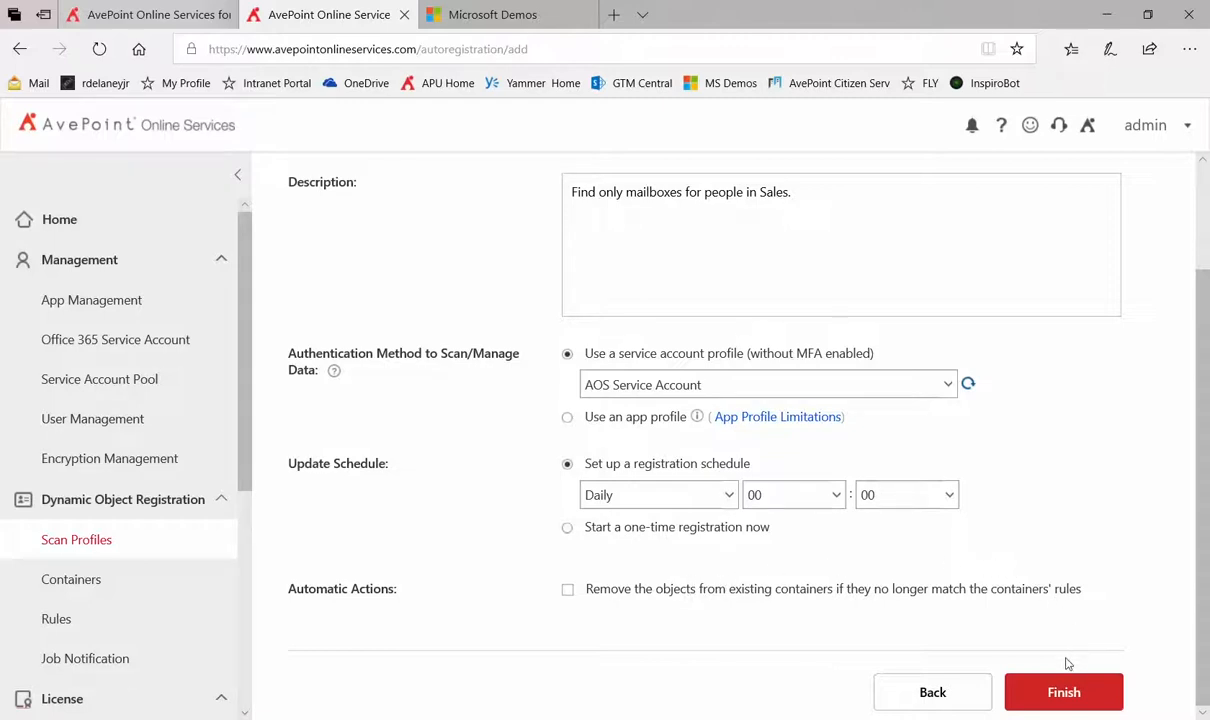
# Step: Finish creating the scan profile and return to the Scan Profiles list
pyautogui.click(1065, 698)
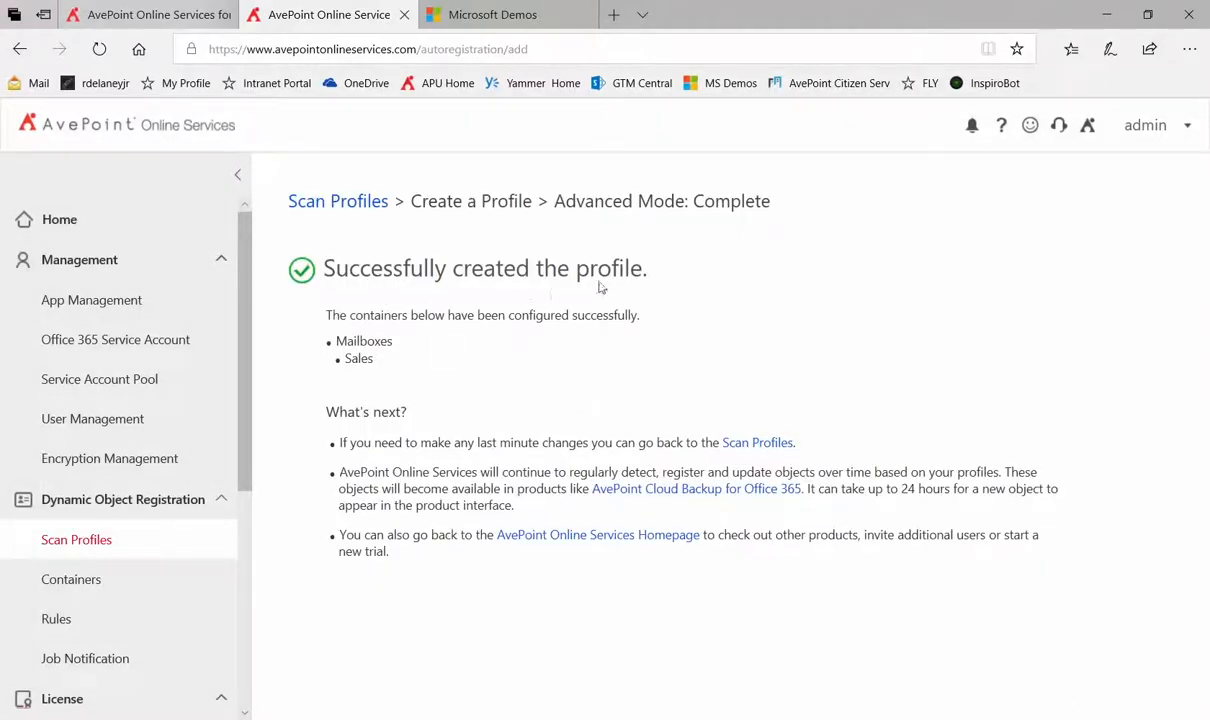
pyautogui.click(102, 546)
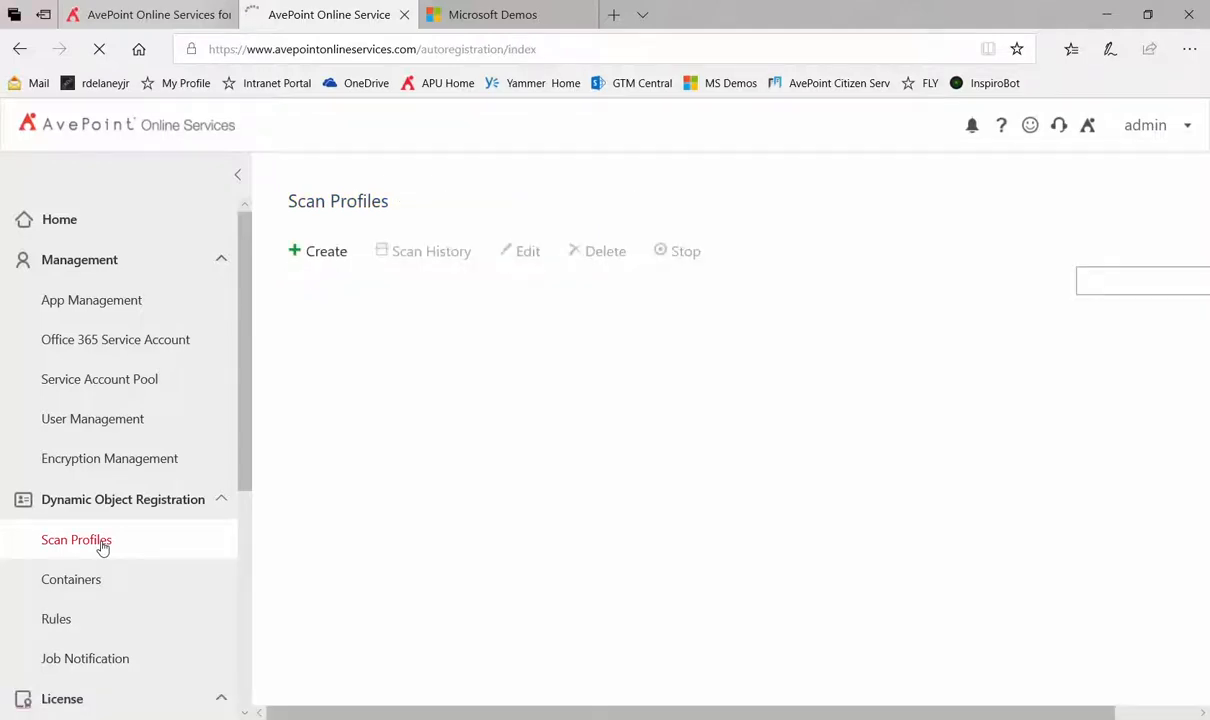